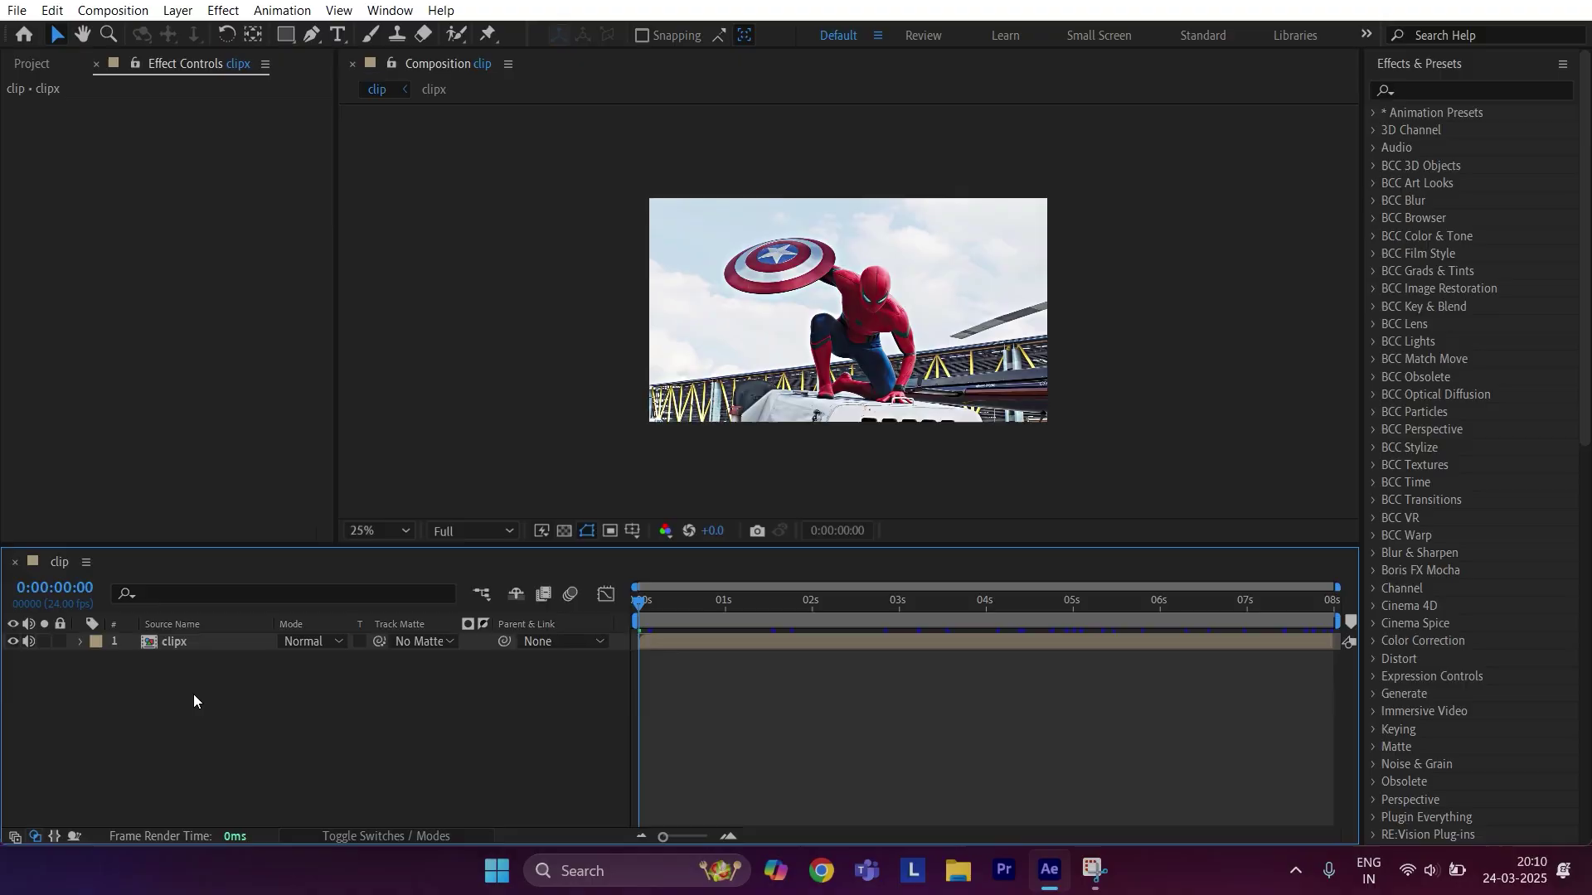
Create an adjustment layer above clipx and drag RG Magic Bullet Looks onto it
right_click(192, 700)
mouse_move(243, 450)
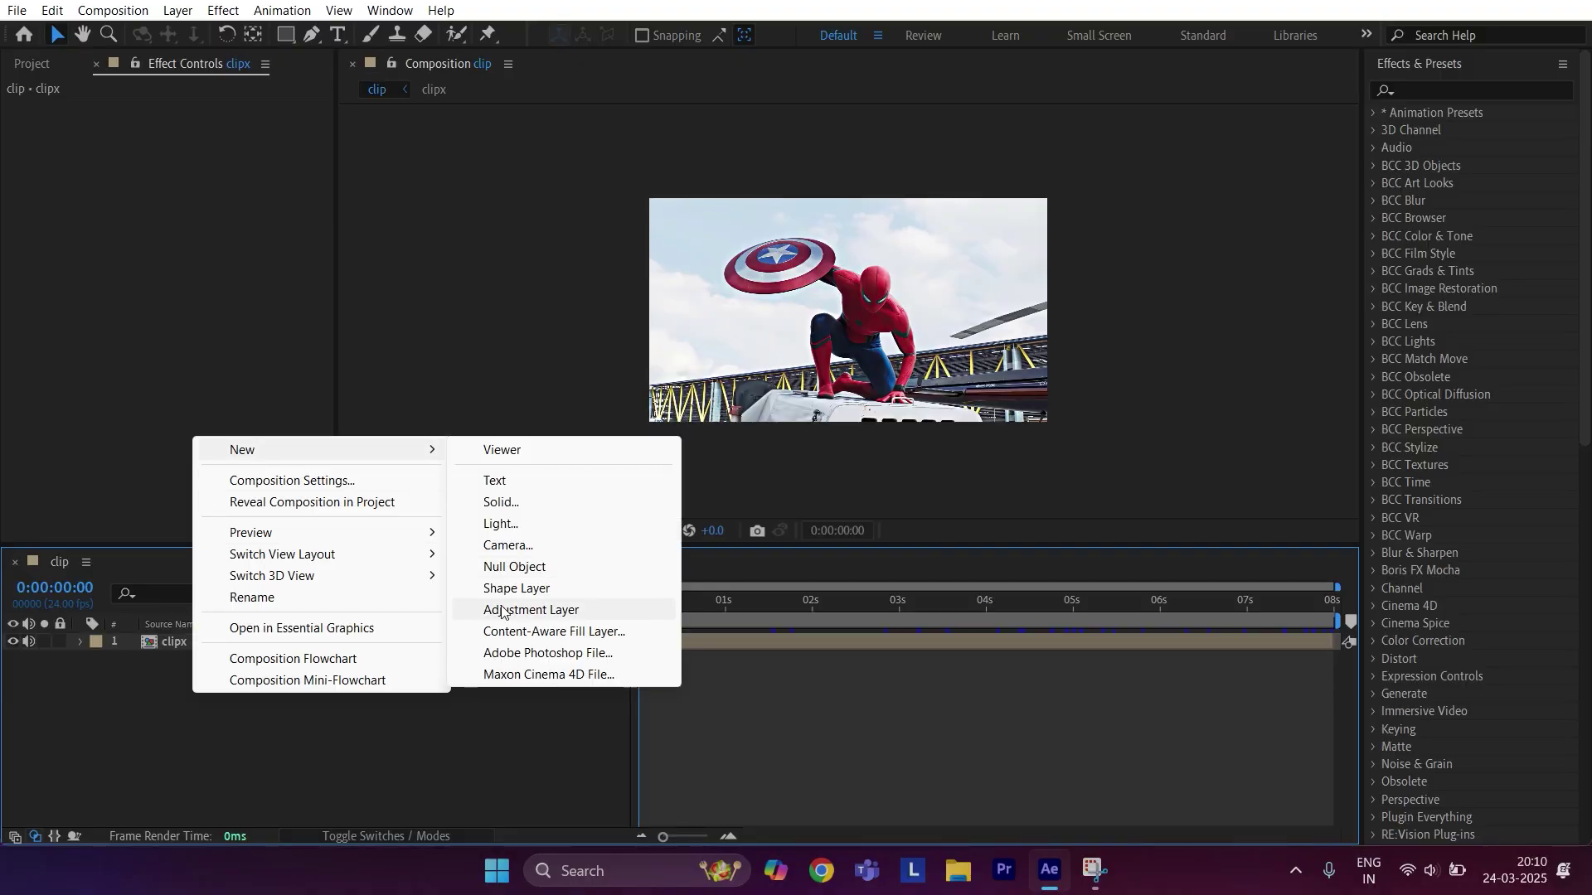
click(502, 610)
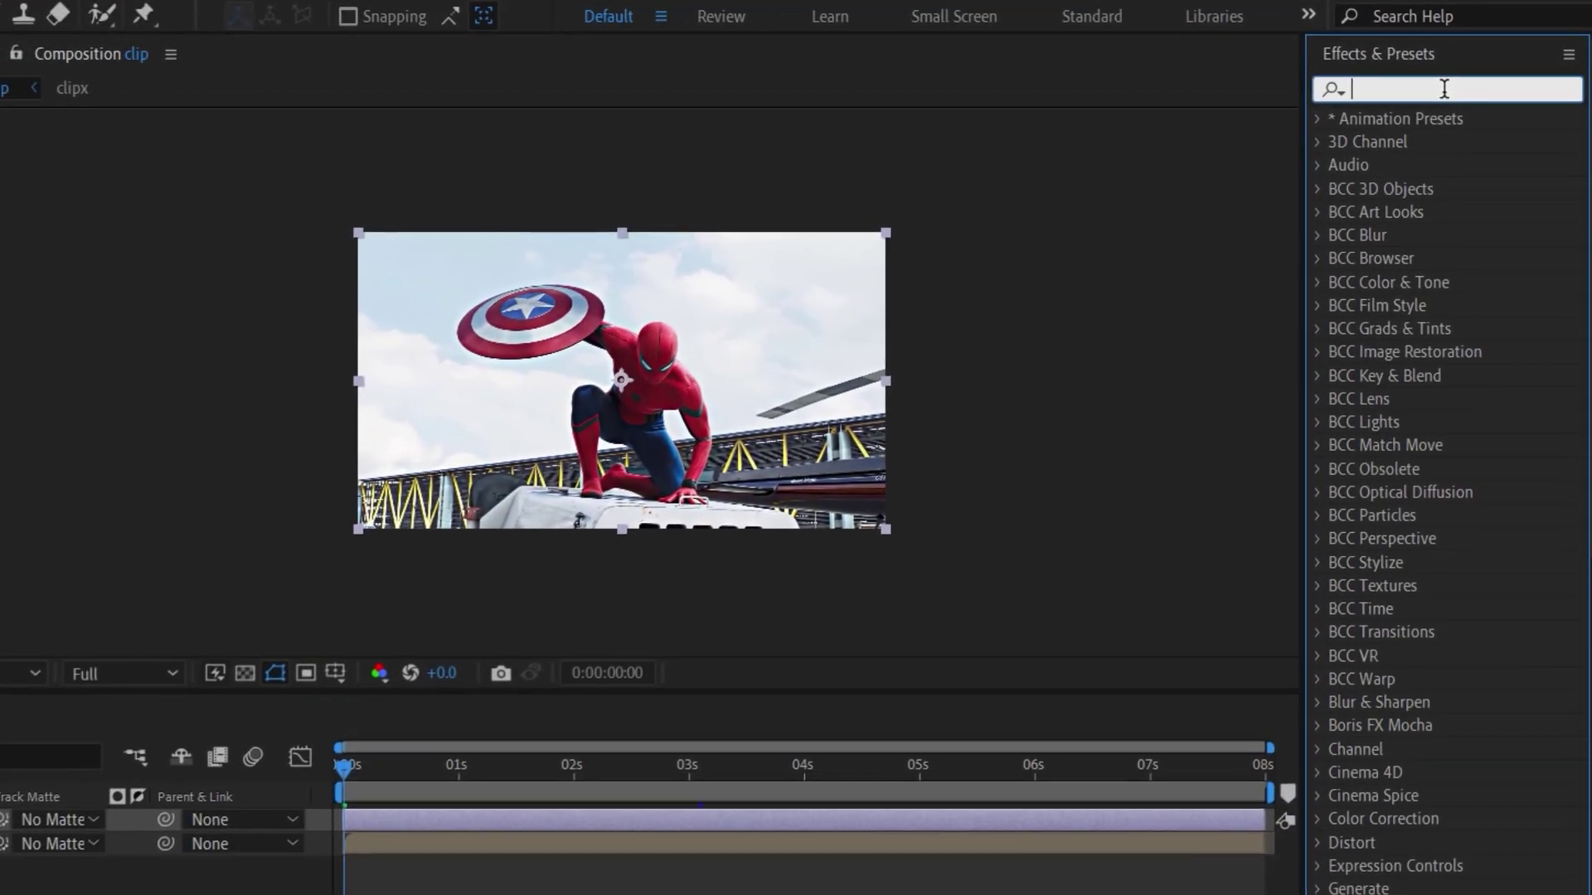
text(looks)
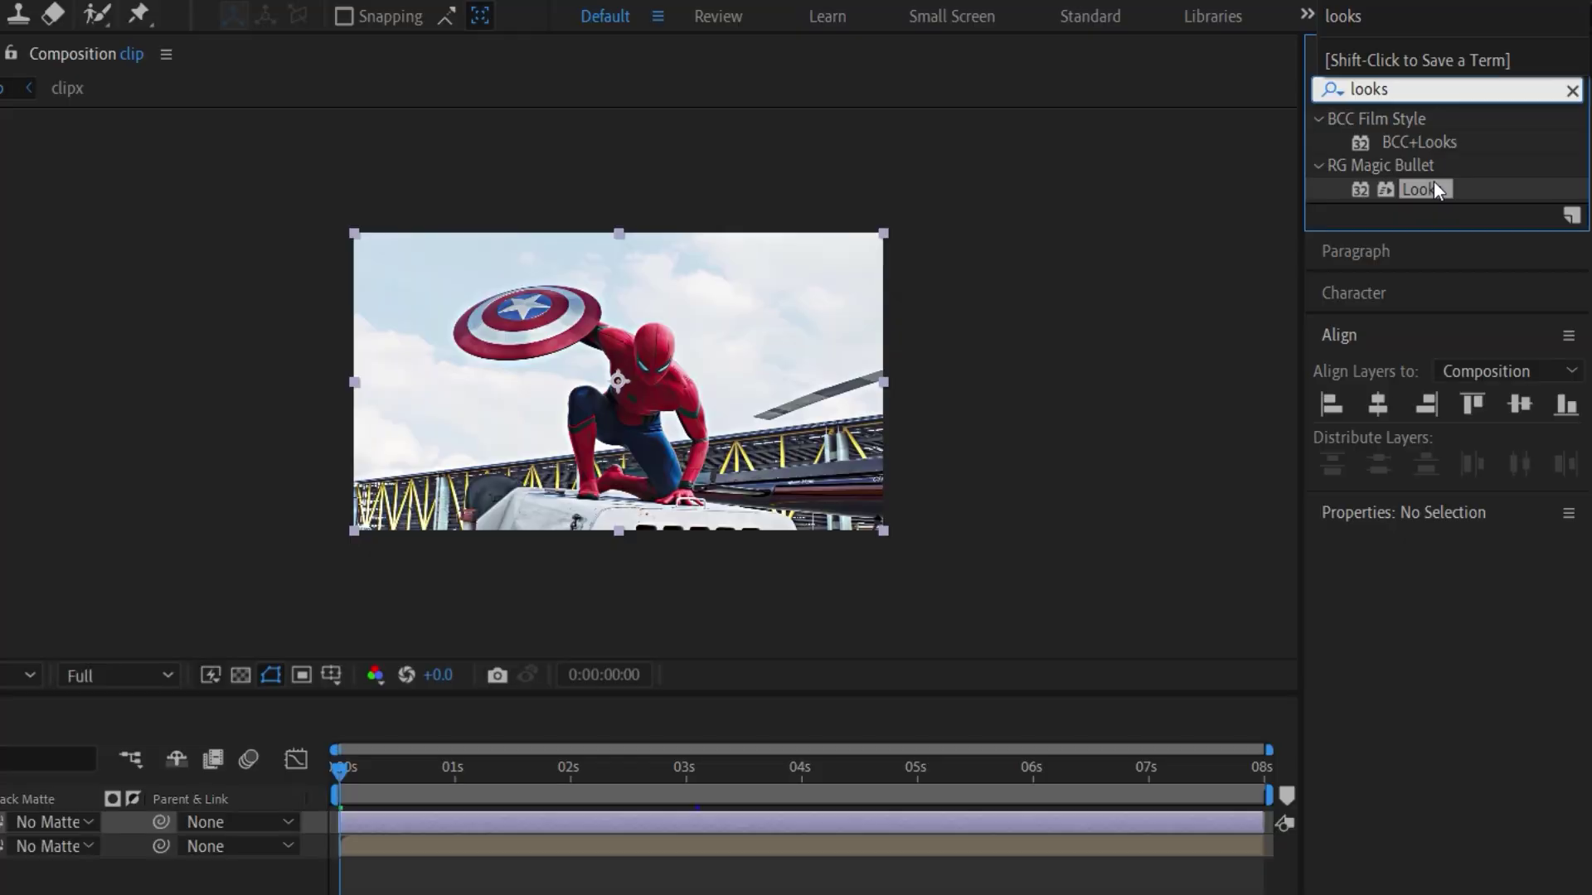
drag(1440, 189, 883, 817)
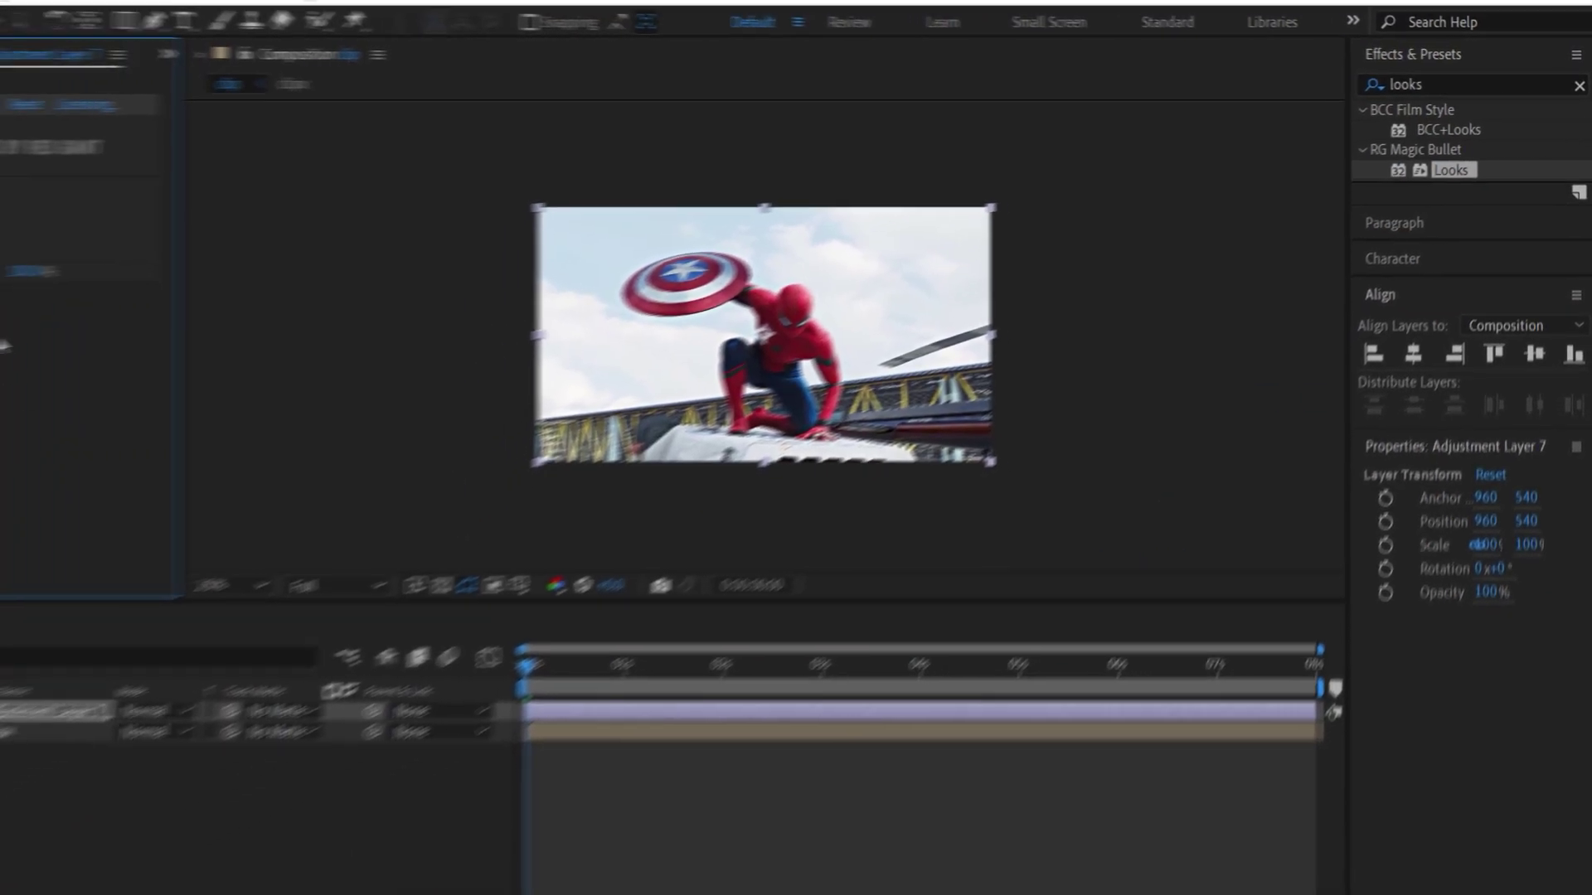
In the Looks editor, add Hue/Saturation and set Saturation to 140
click(87, 214)
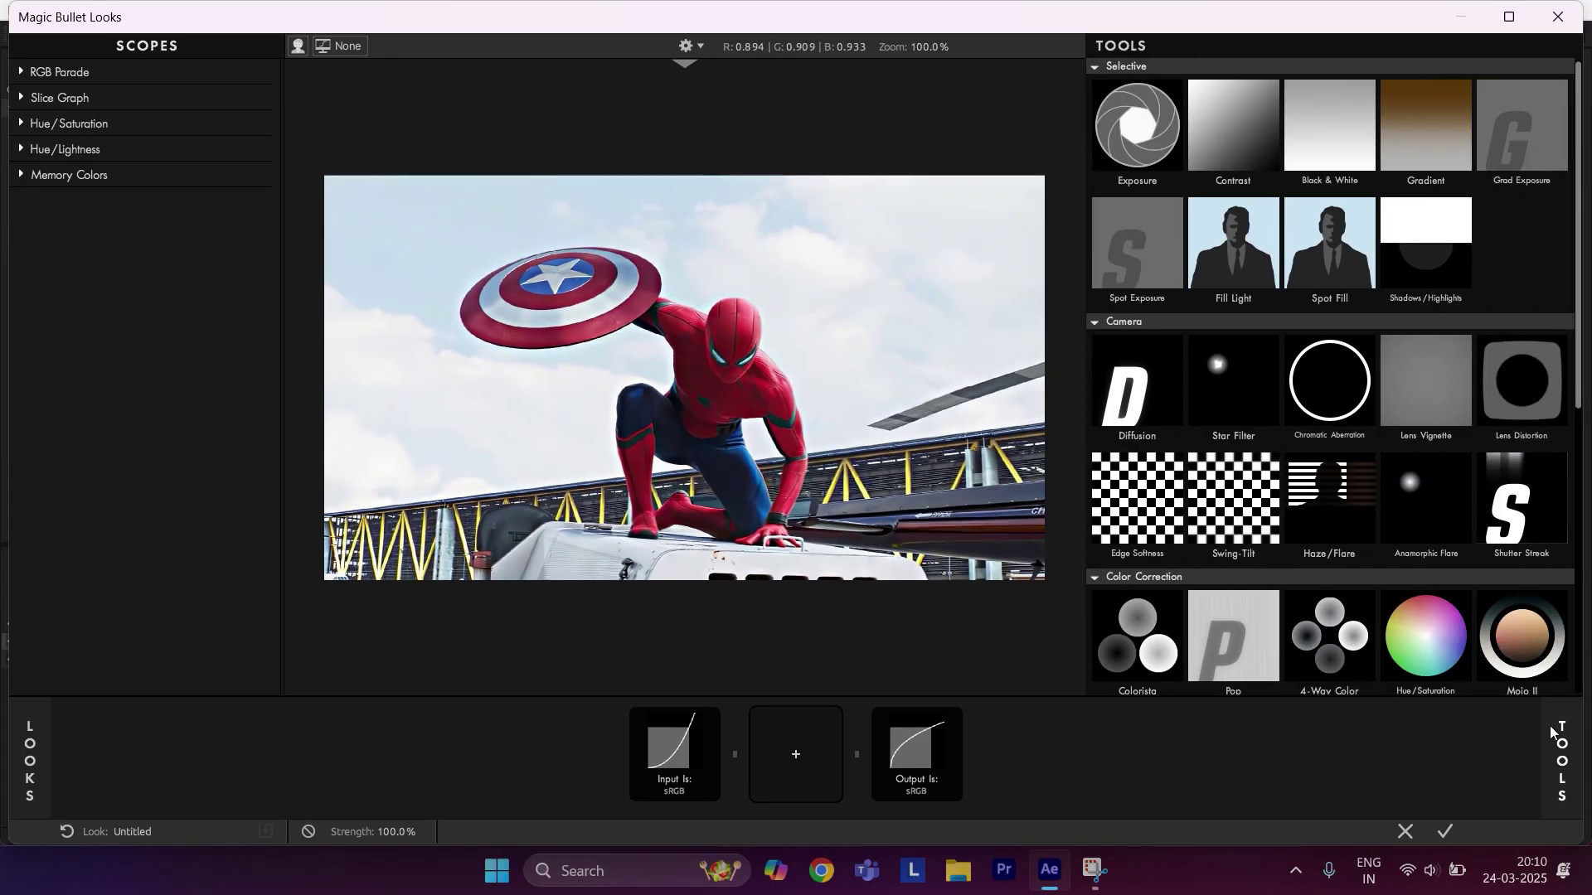
scroll(1402, 380, down, 3)
scroll(1401, 379, down, 3)
click(1424, 306)
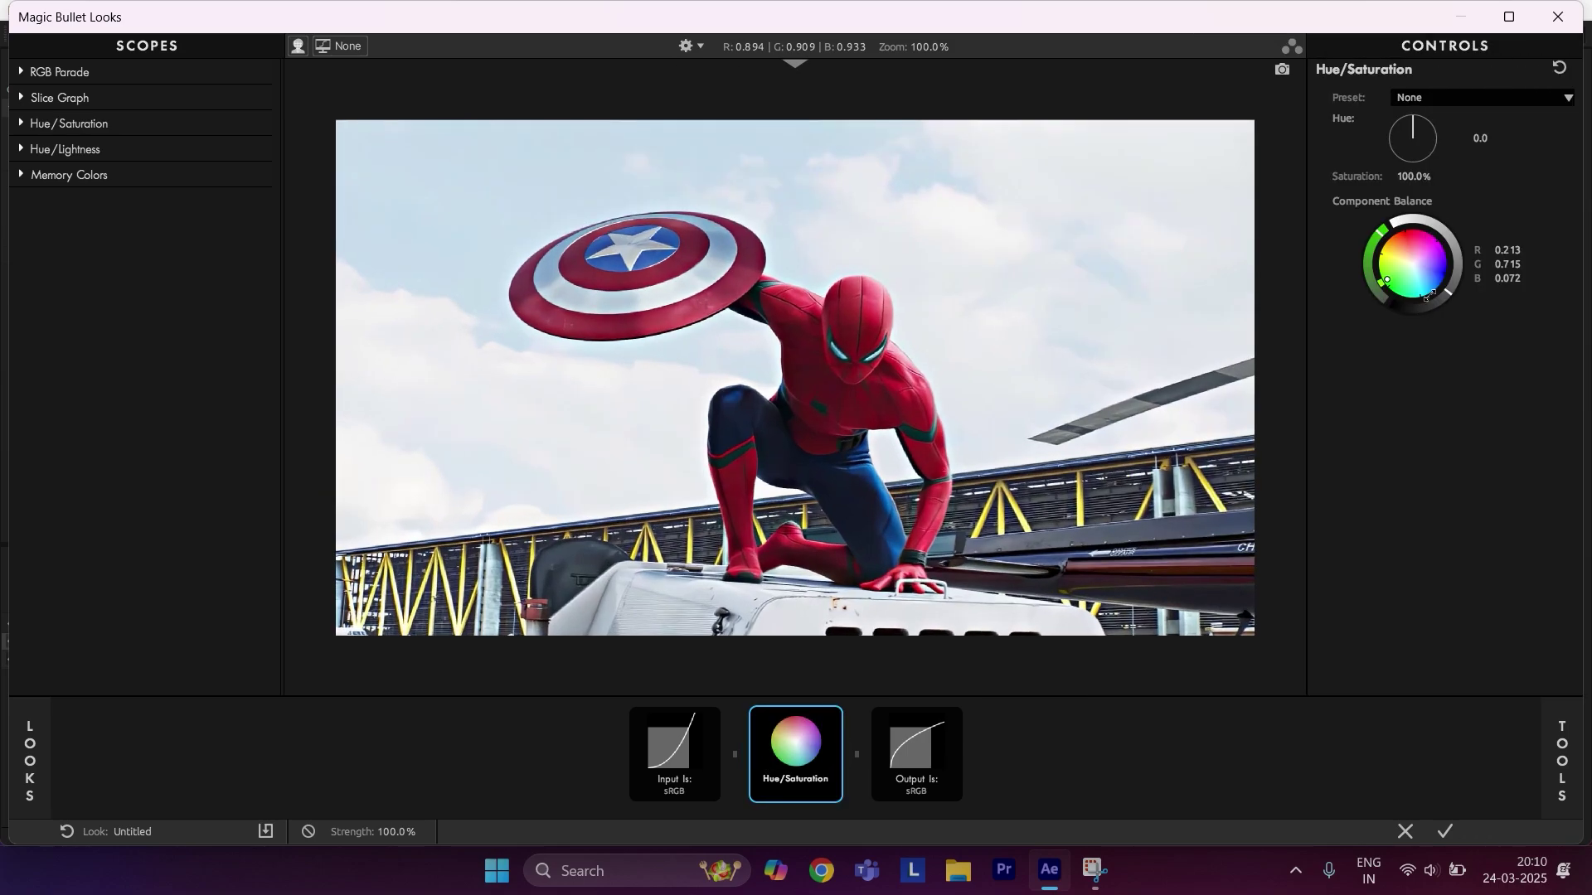
click(1409, 178)
Add Diffusion after Hue/Saturation with Size 20.24, Grade 6 and colour R 0.027, B 0.429
click(1558, 715)
scroll(1244, 311, up, 2)
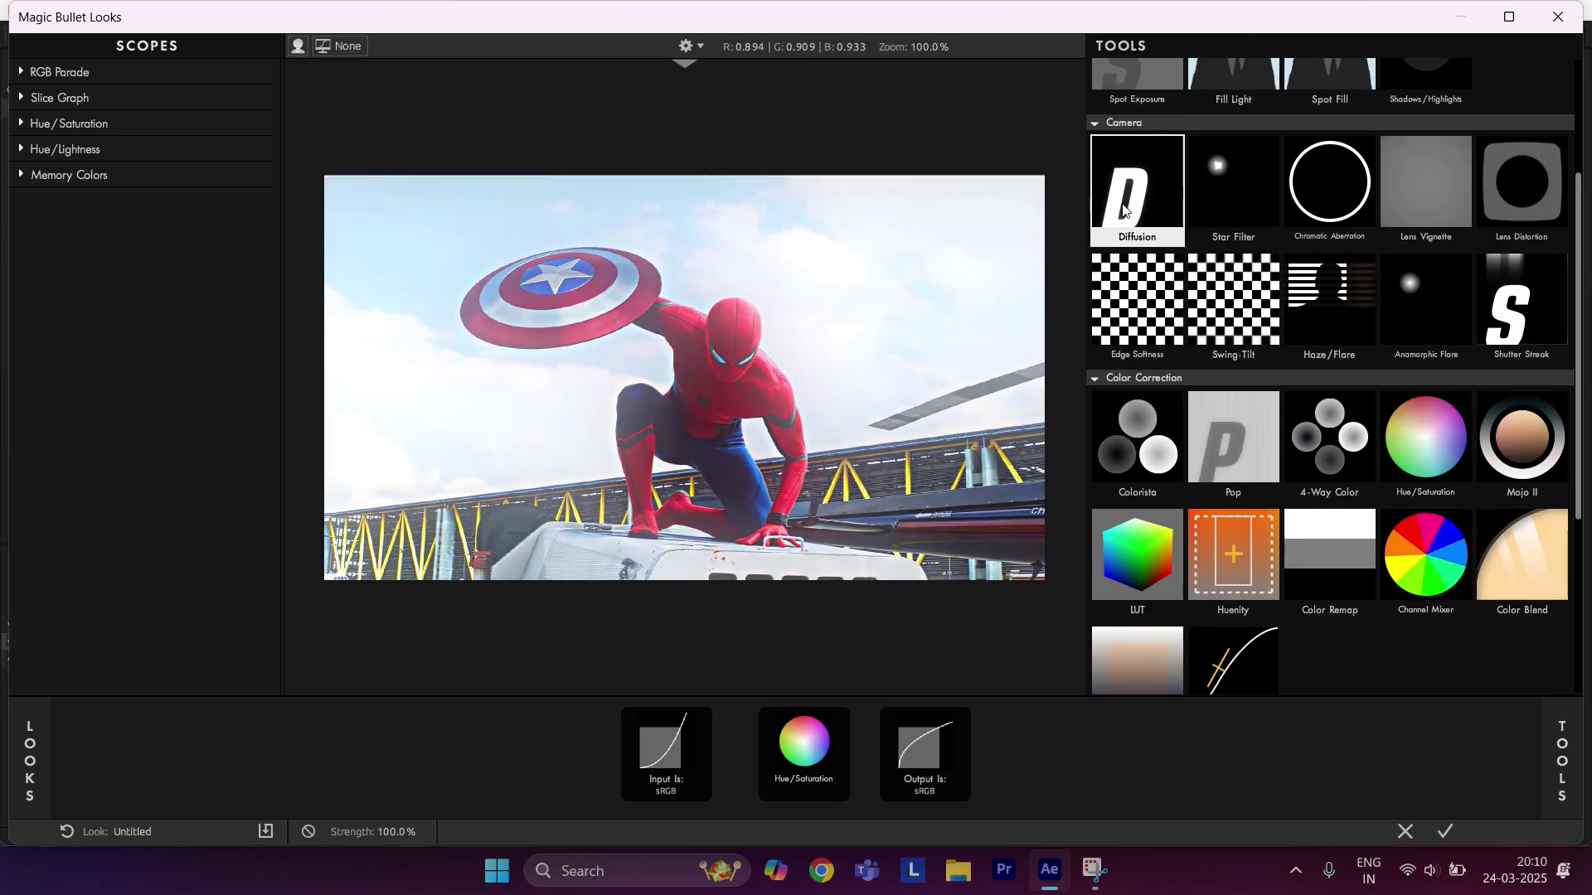
click(1122, 205)
drag(747, 759, 874, 723)
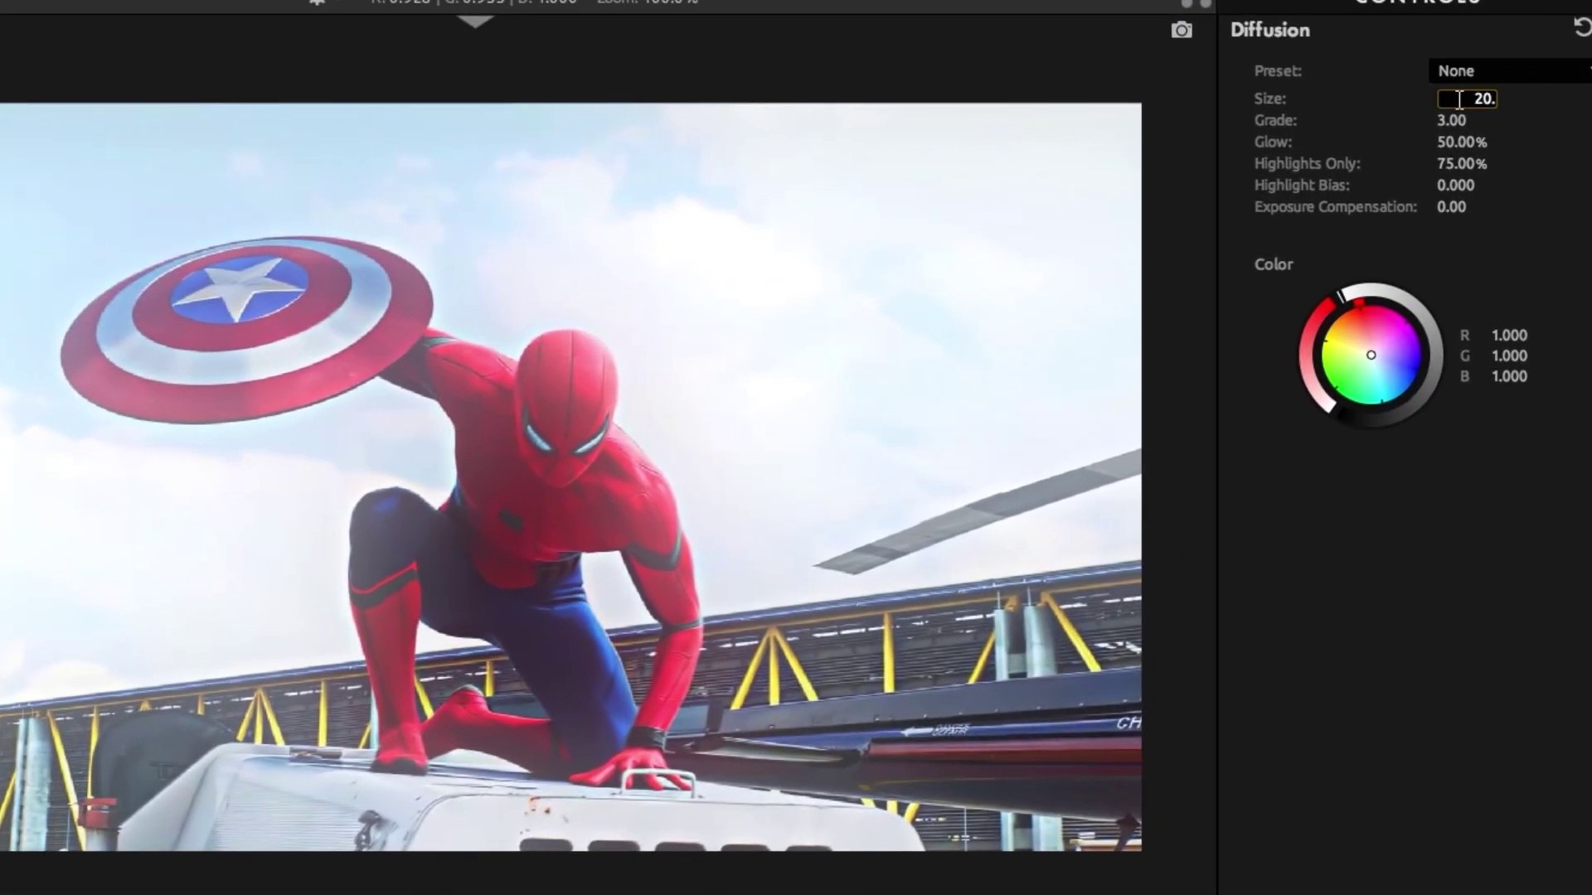
click(1468, 120)
text(1.027)
key(Return)
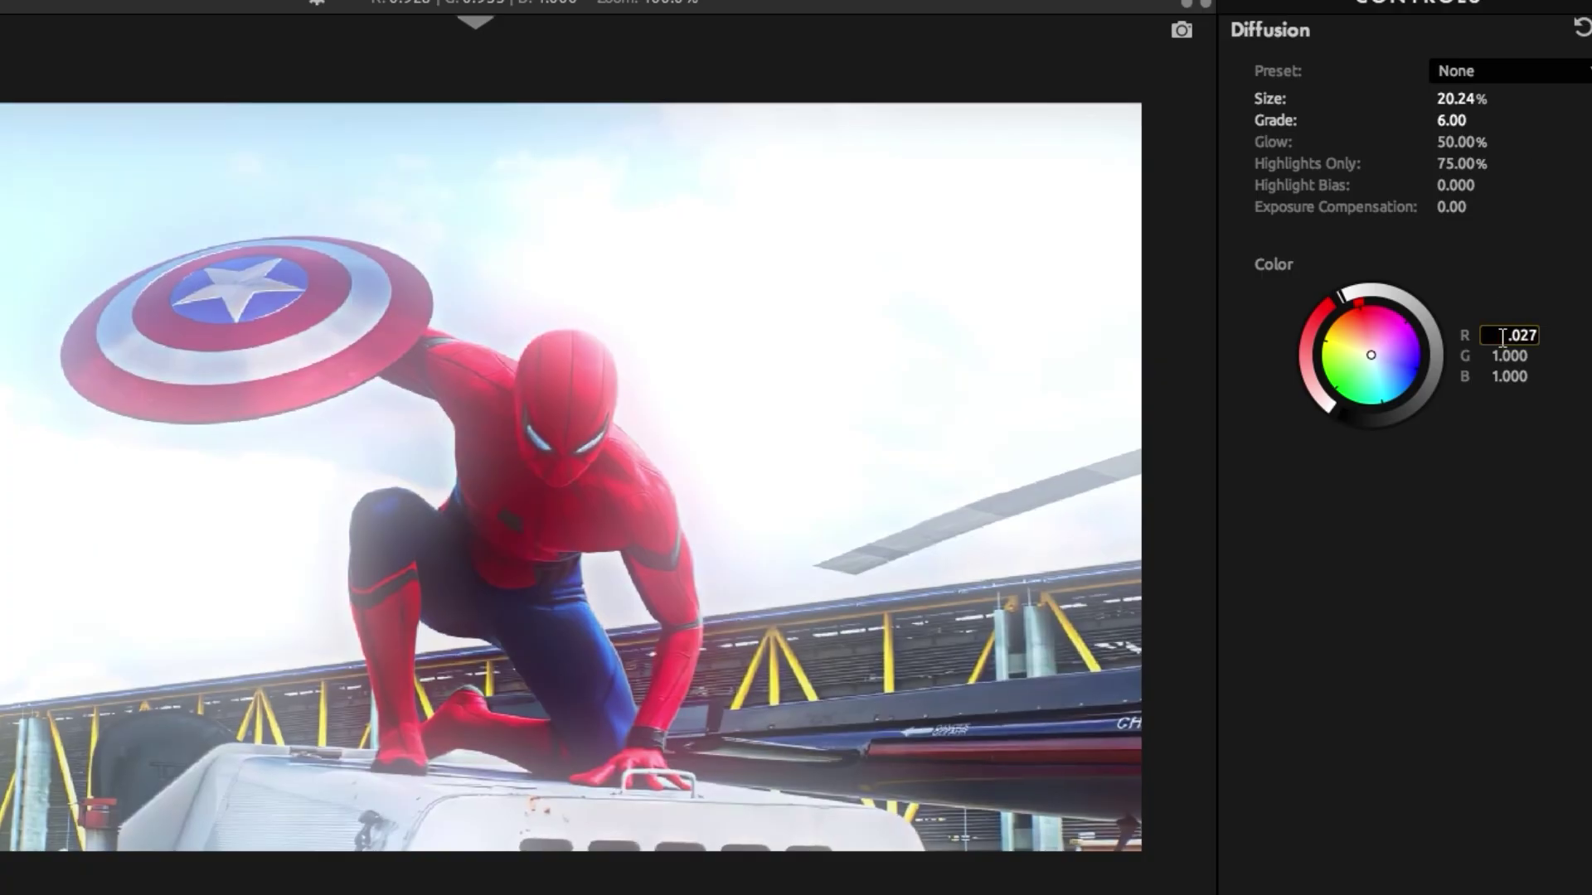
key(Return)
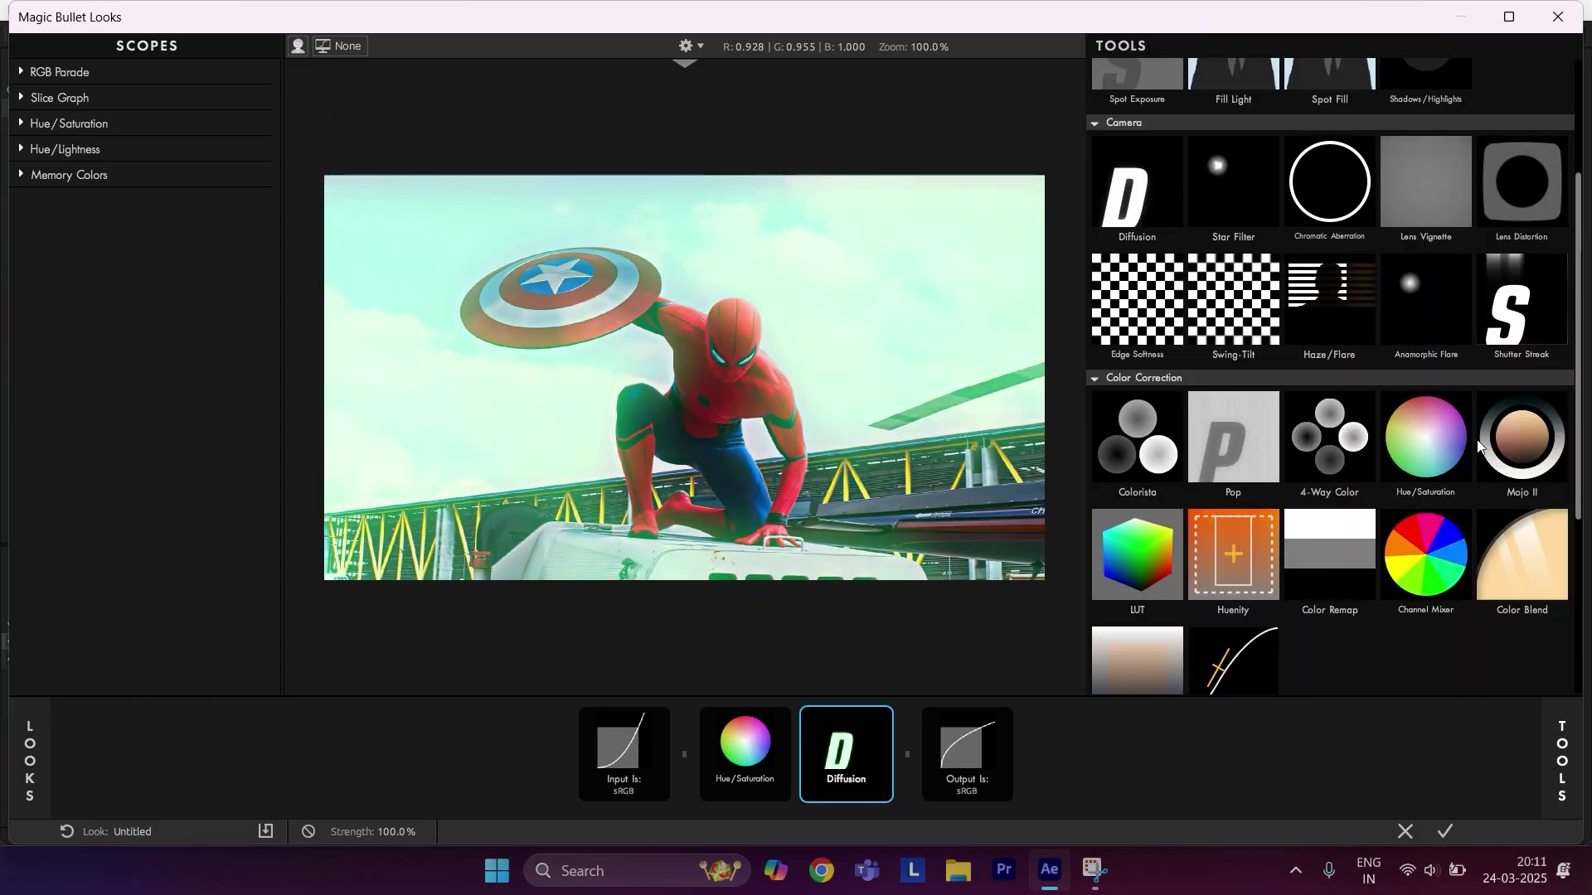
scroll(1492, 436, down, 5)
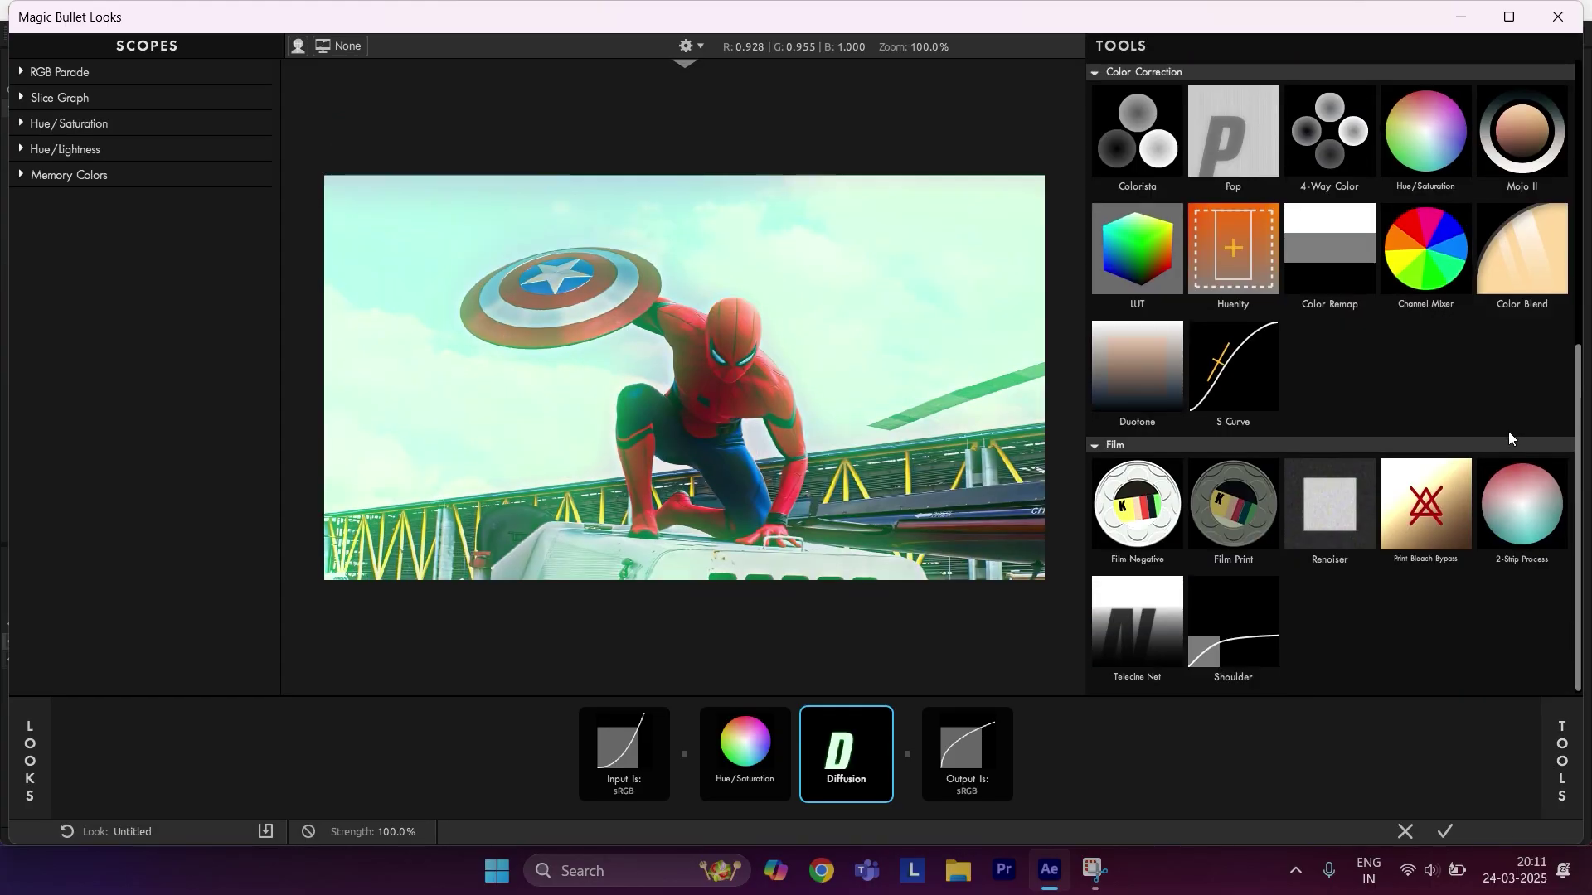
Append 2-Strip Process, Telecine Net and Mojo II to the Looks tool chain
double_click(1521, 483)
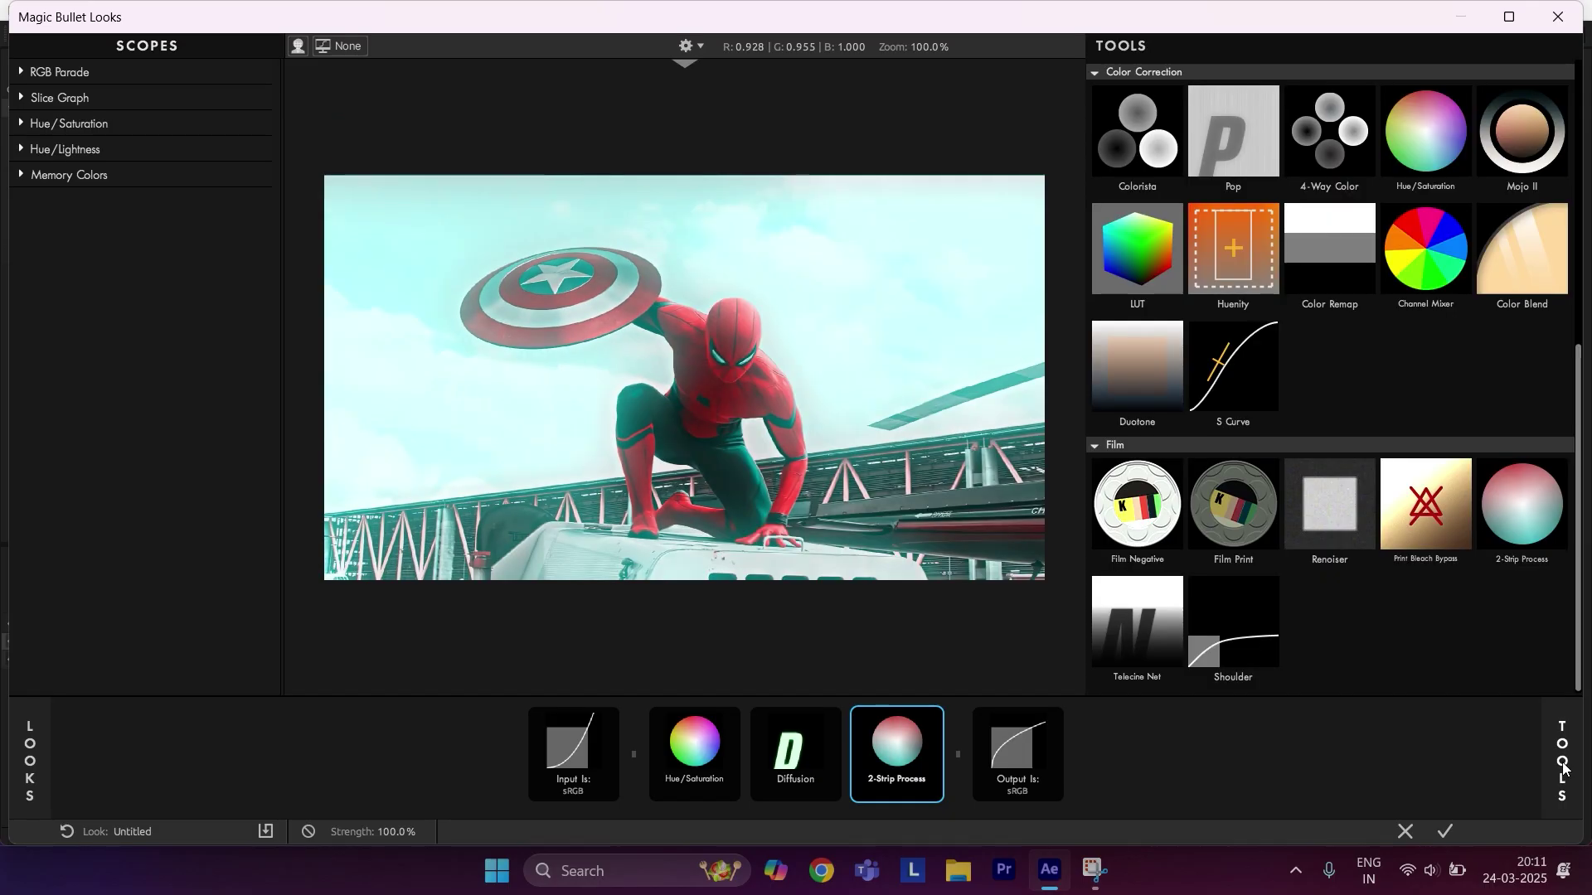
double_click(1142, 643)
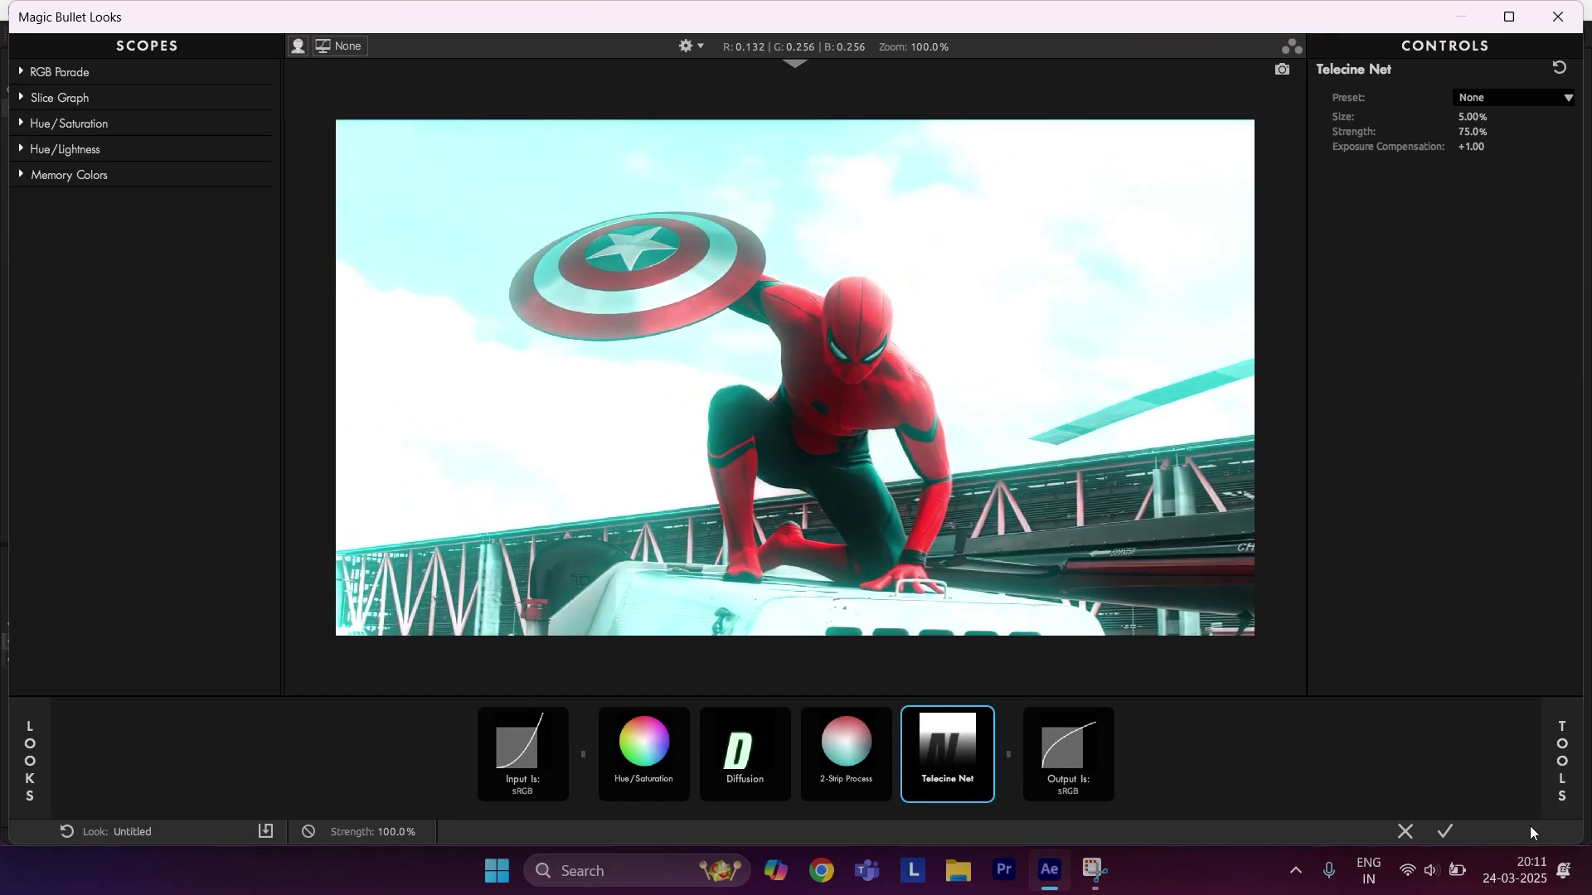
click(1556, 752)
drag(1521, 142, 1002, 750)
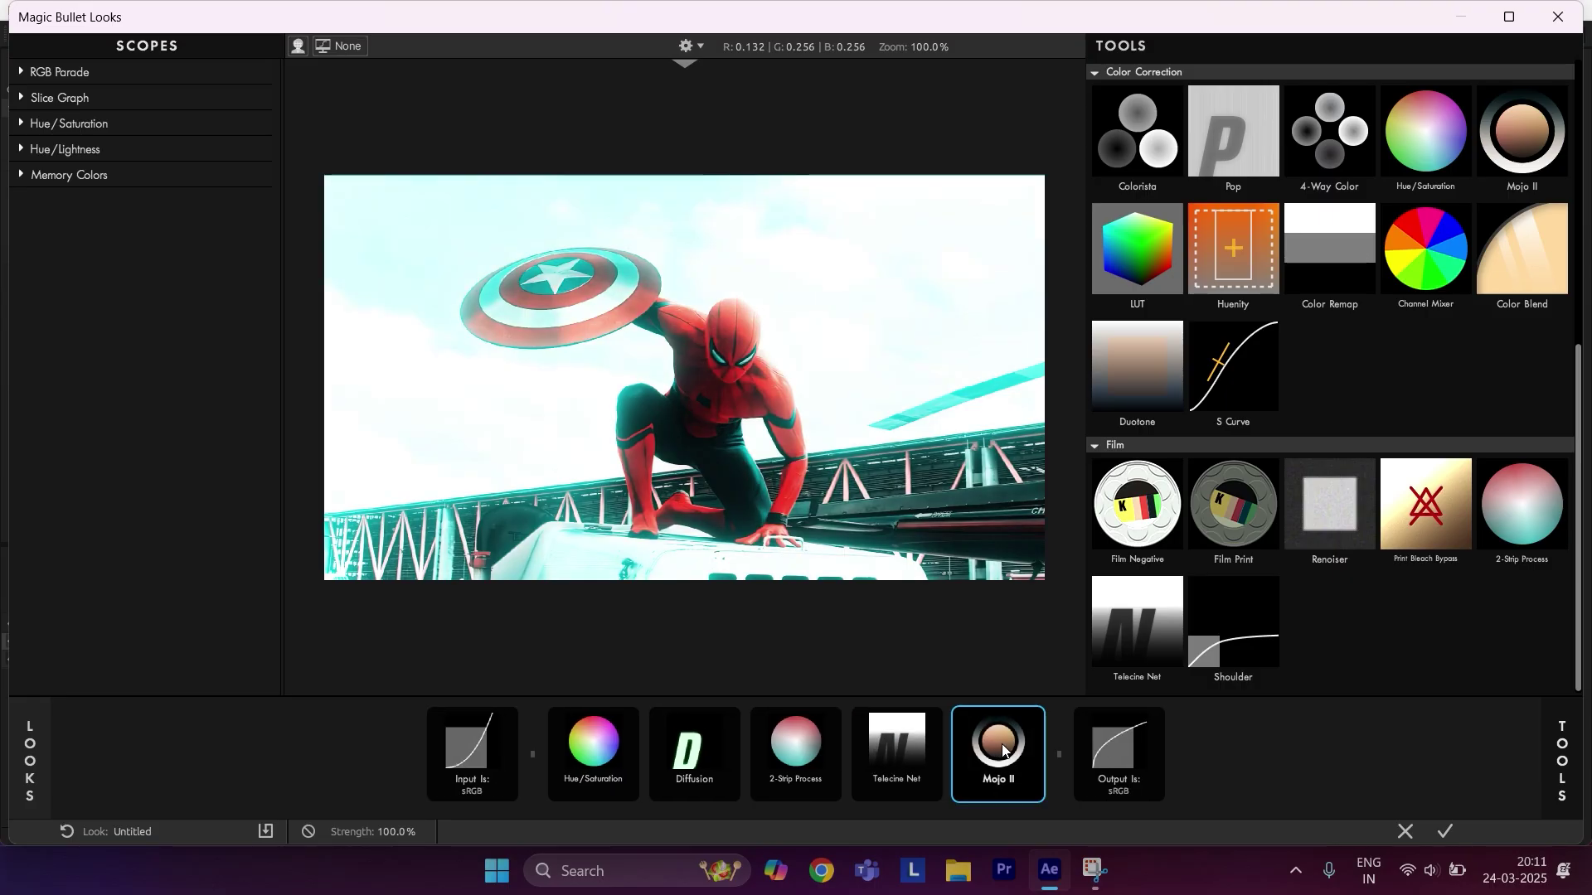
Apply the look, set Looks Strength to 25%, and apply the final touch.ffx preset from Downloads
click(1443, 829)
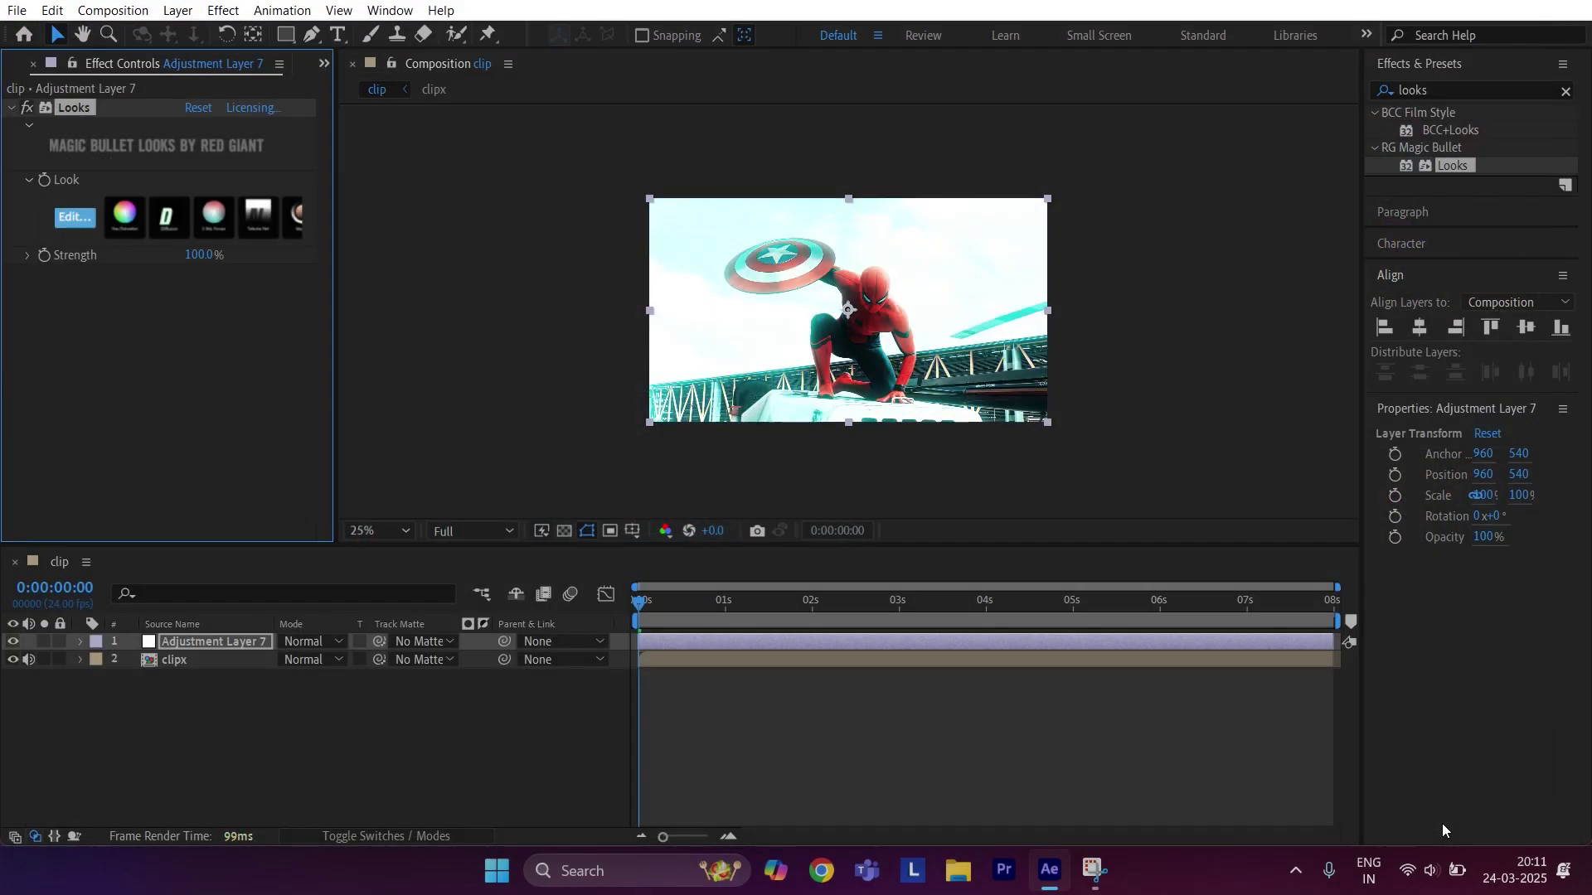
click(199, 254)
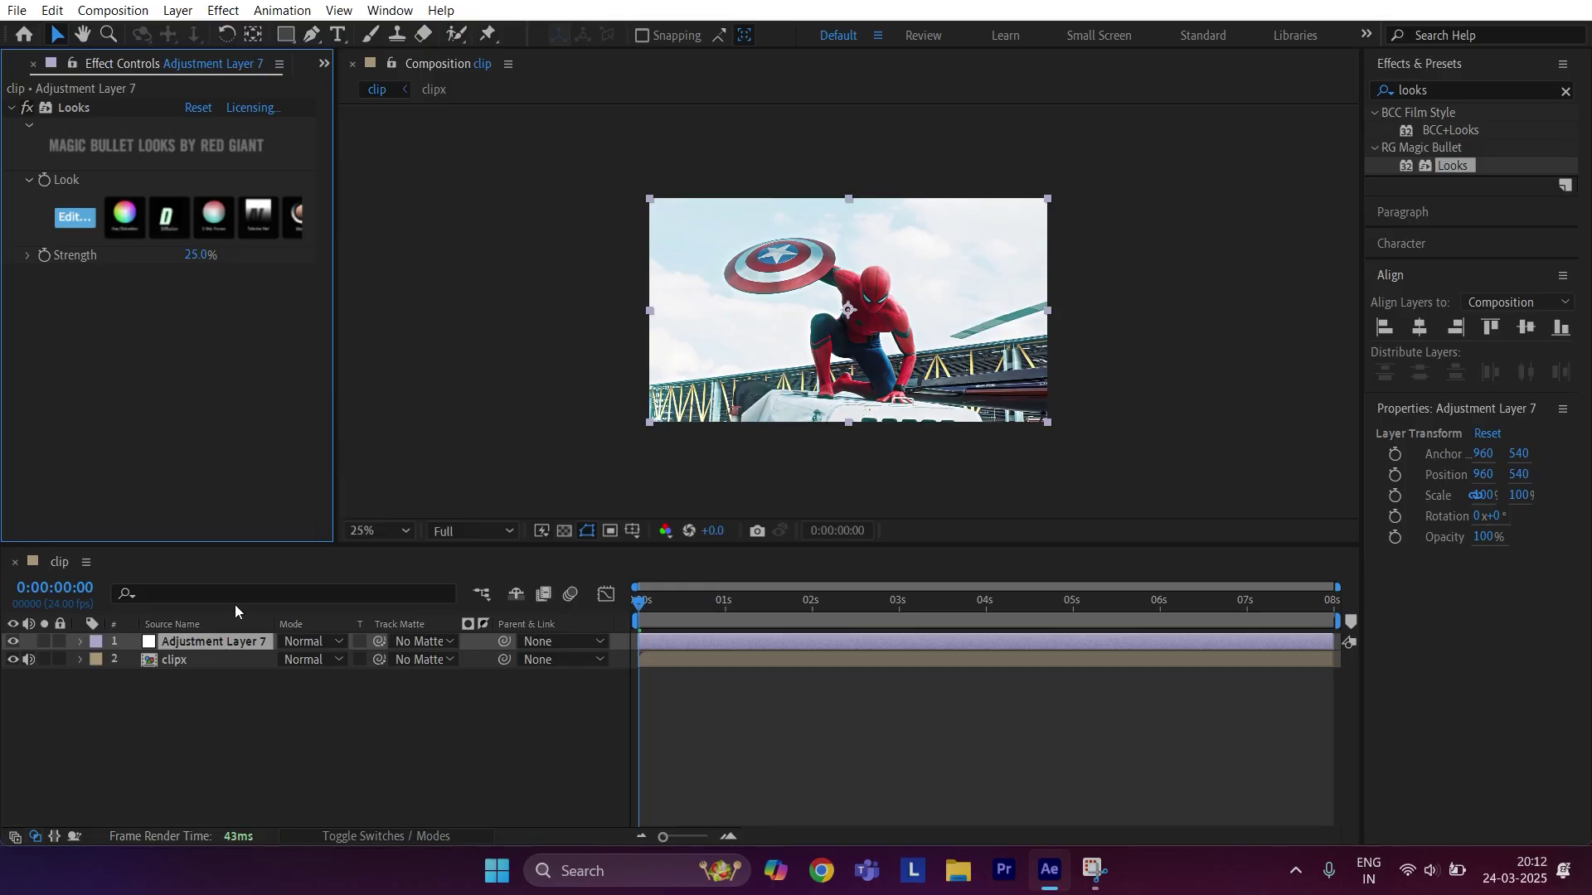
click(281, 10)
click(305, 56)
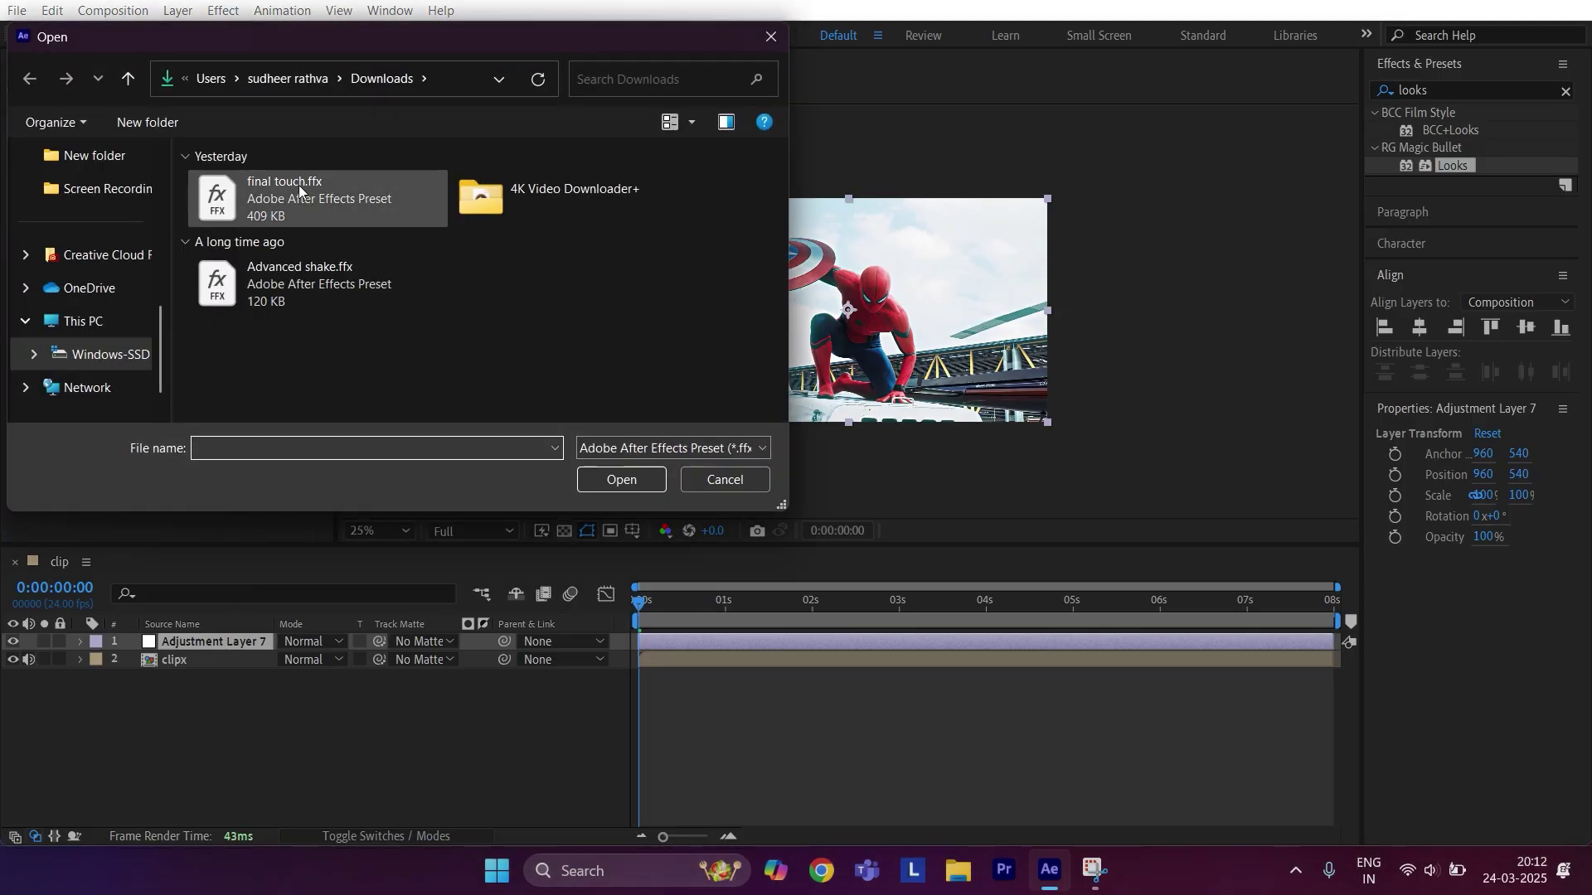
double_click(300, 185)
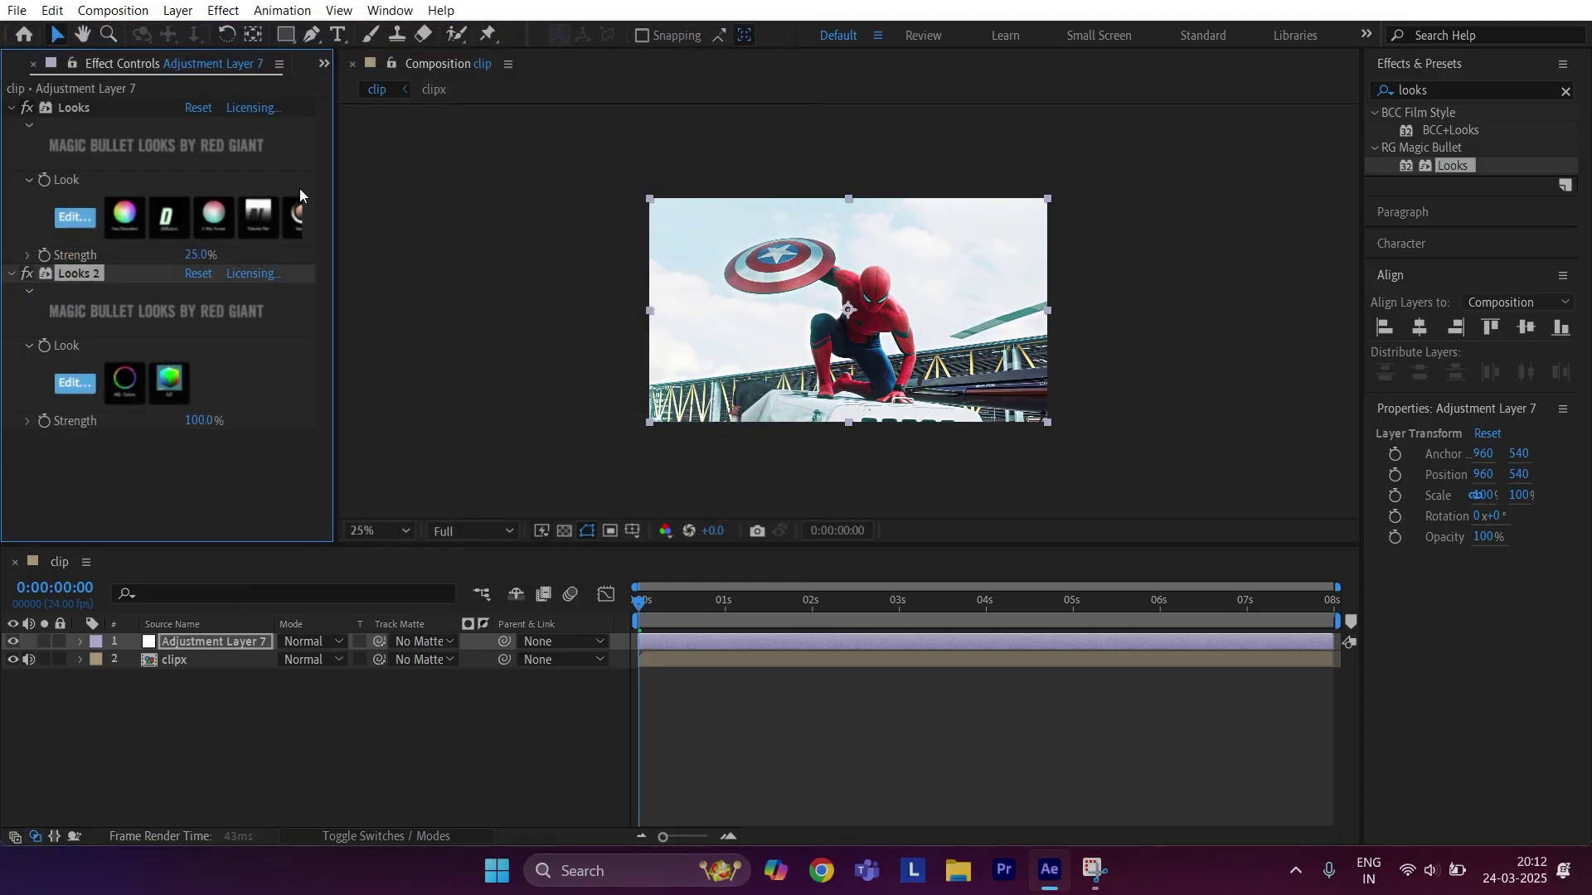
Add Sharpen at 20 and Unsharp Mask (amount 15, radius 20) below Looks 2
double_click(1499, 95)
text(sharpe)
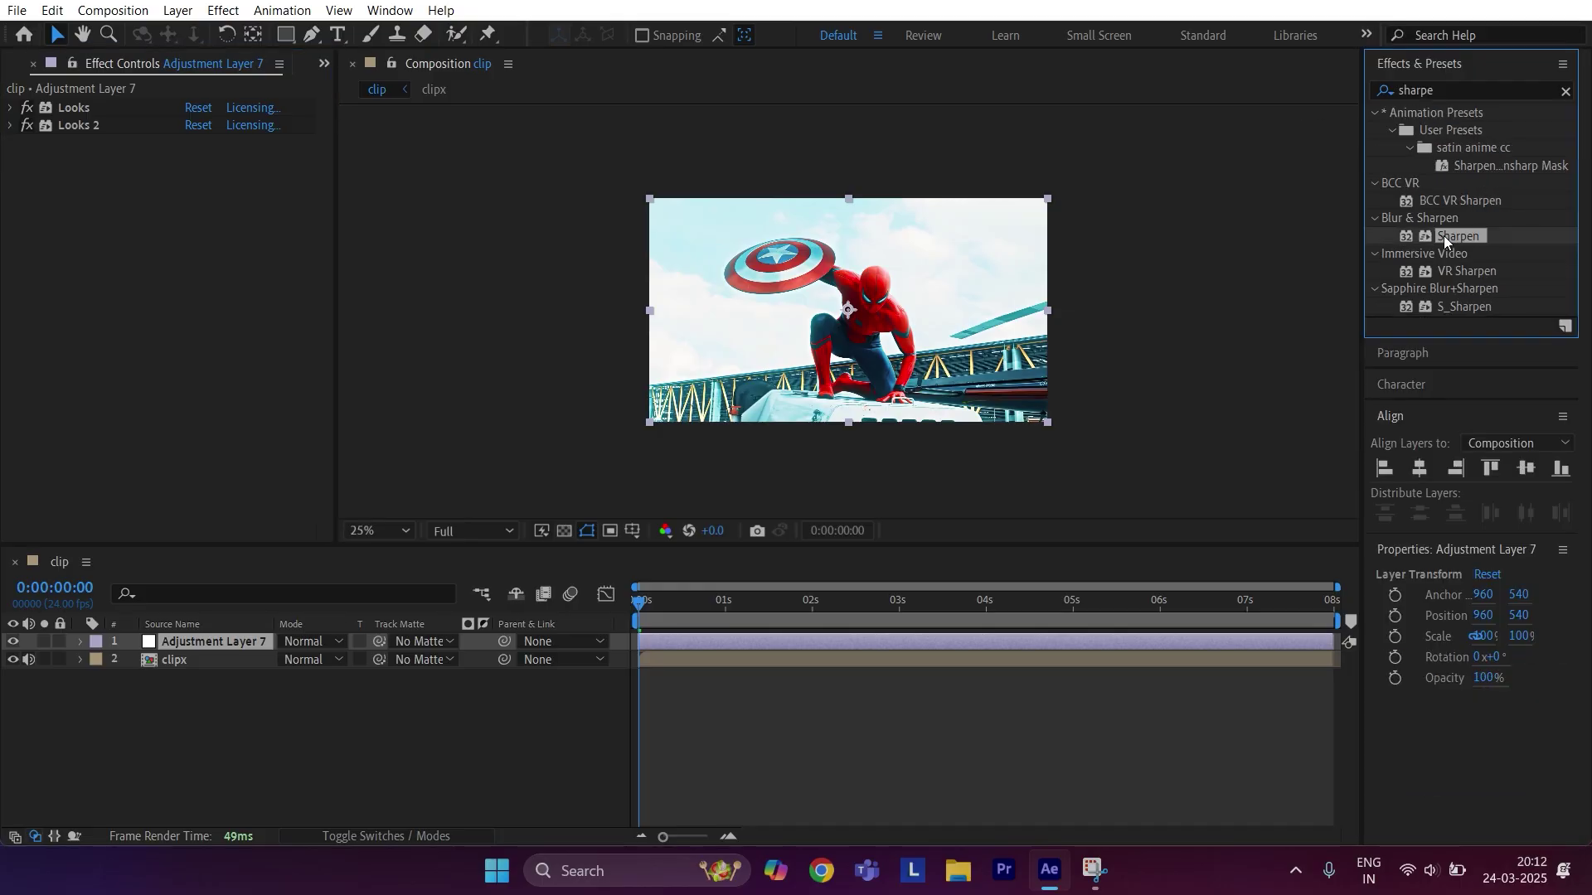
drag(1446, 241, 1226, 642)
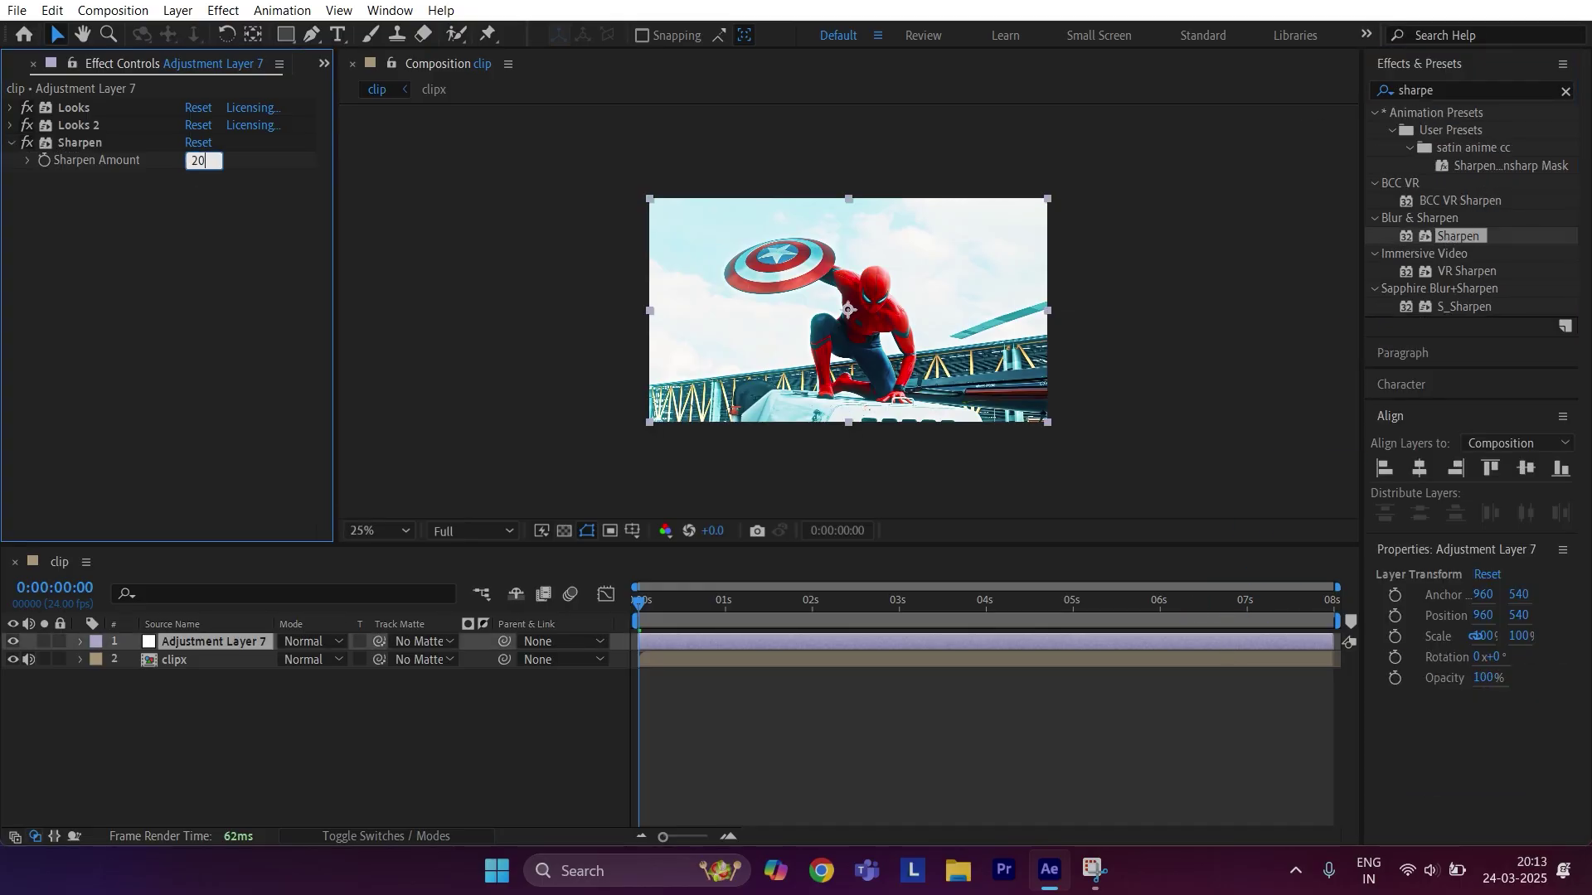
double_click(1502, 98)
text(unshar)
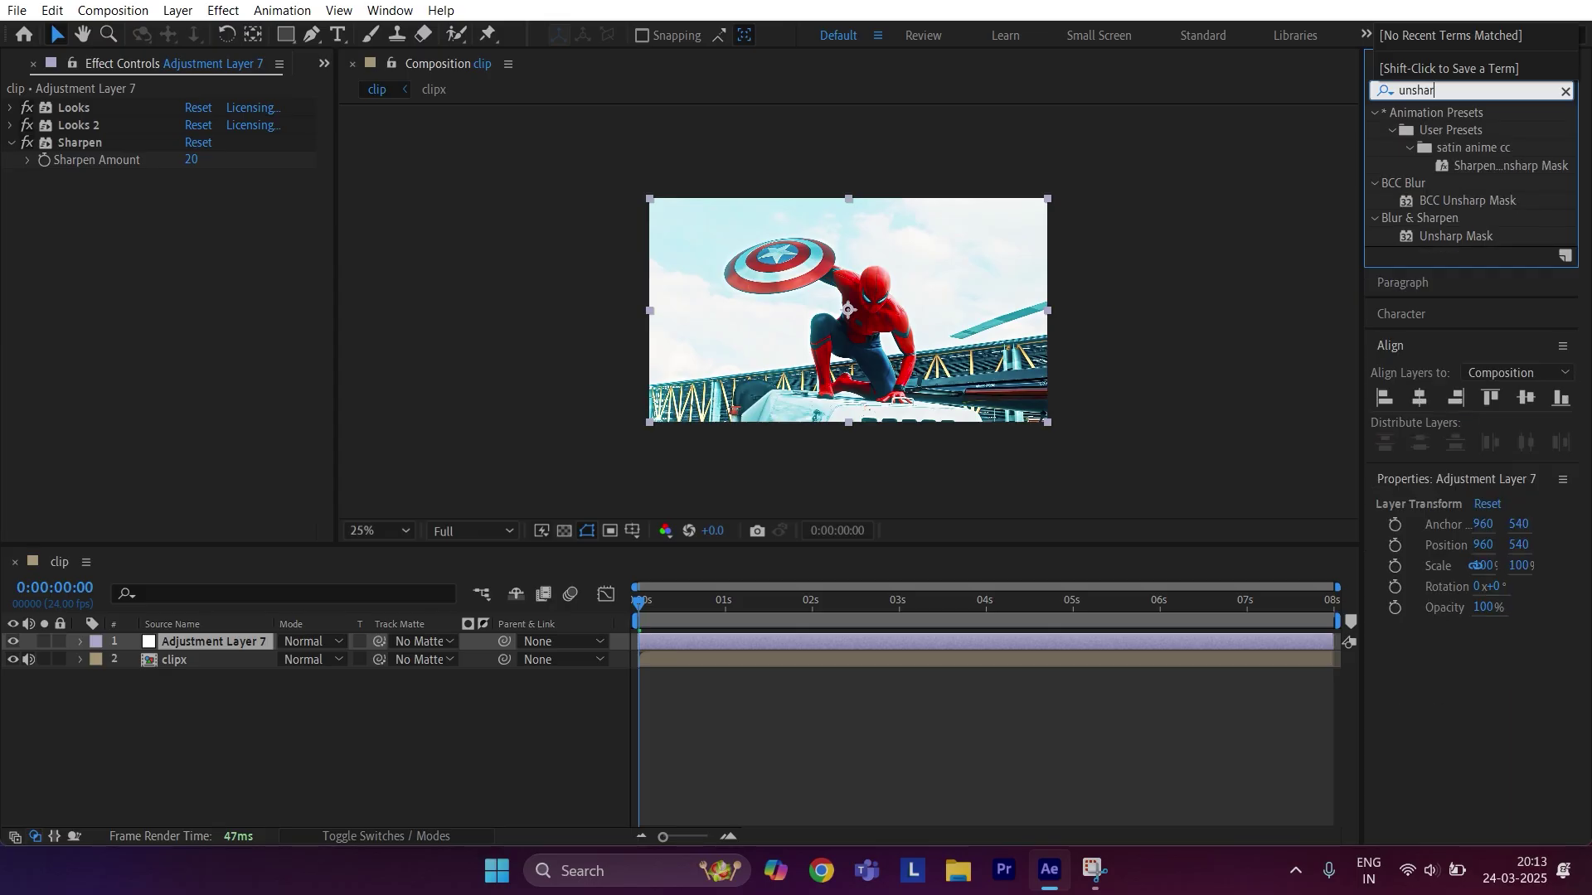
click(1456, 237)
drag(1456, 237, 1128, 635)
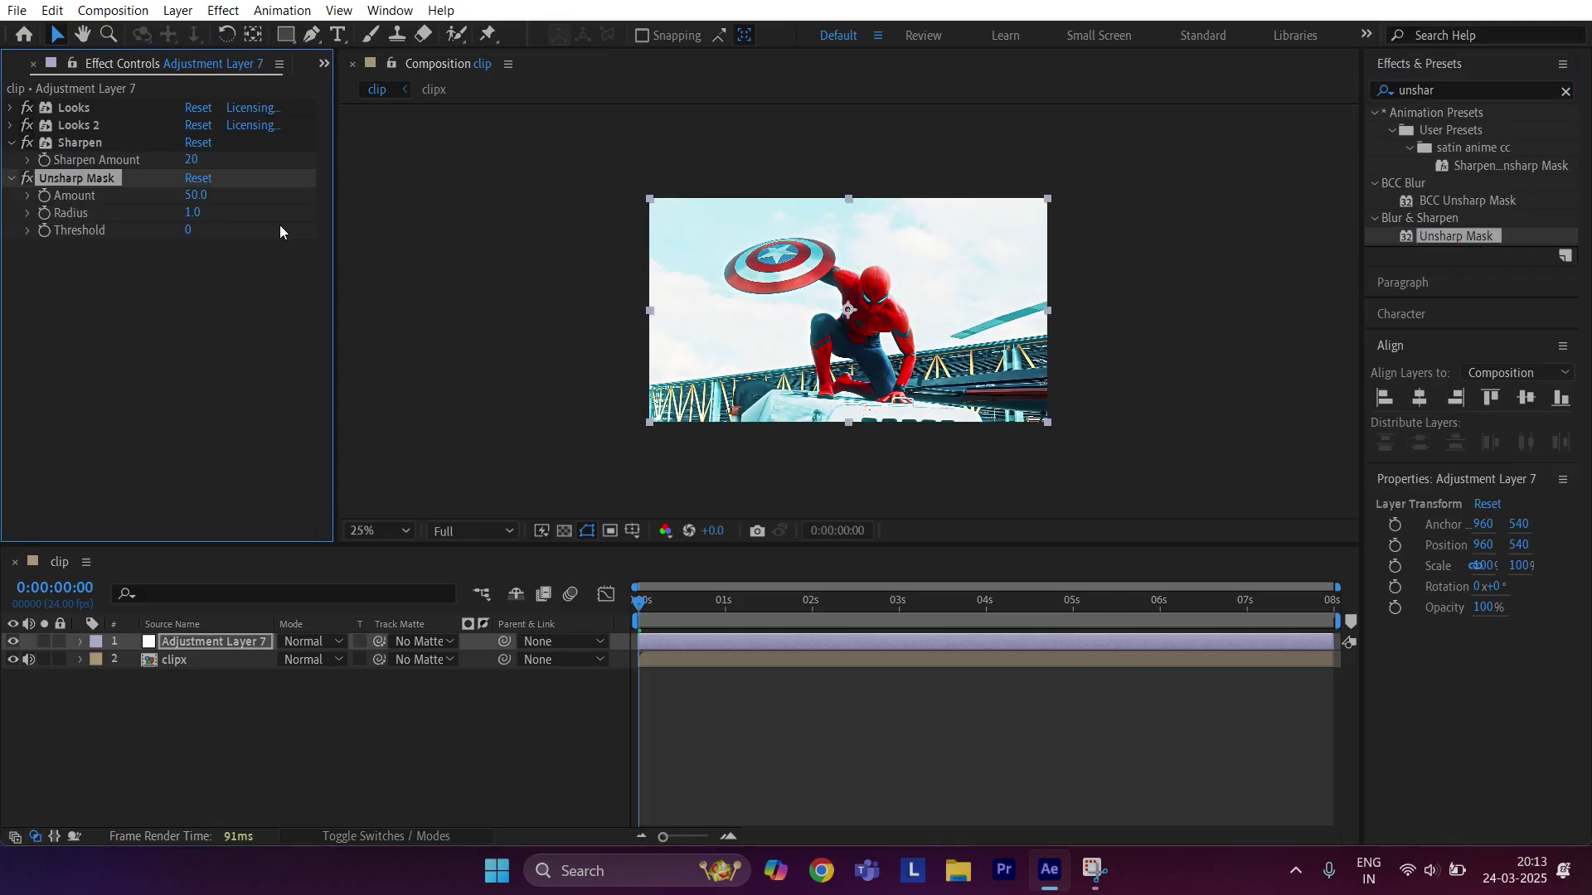
click(255, 212)
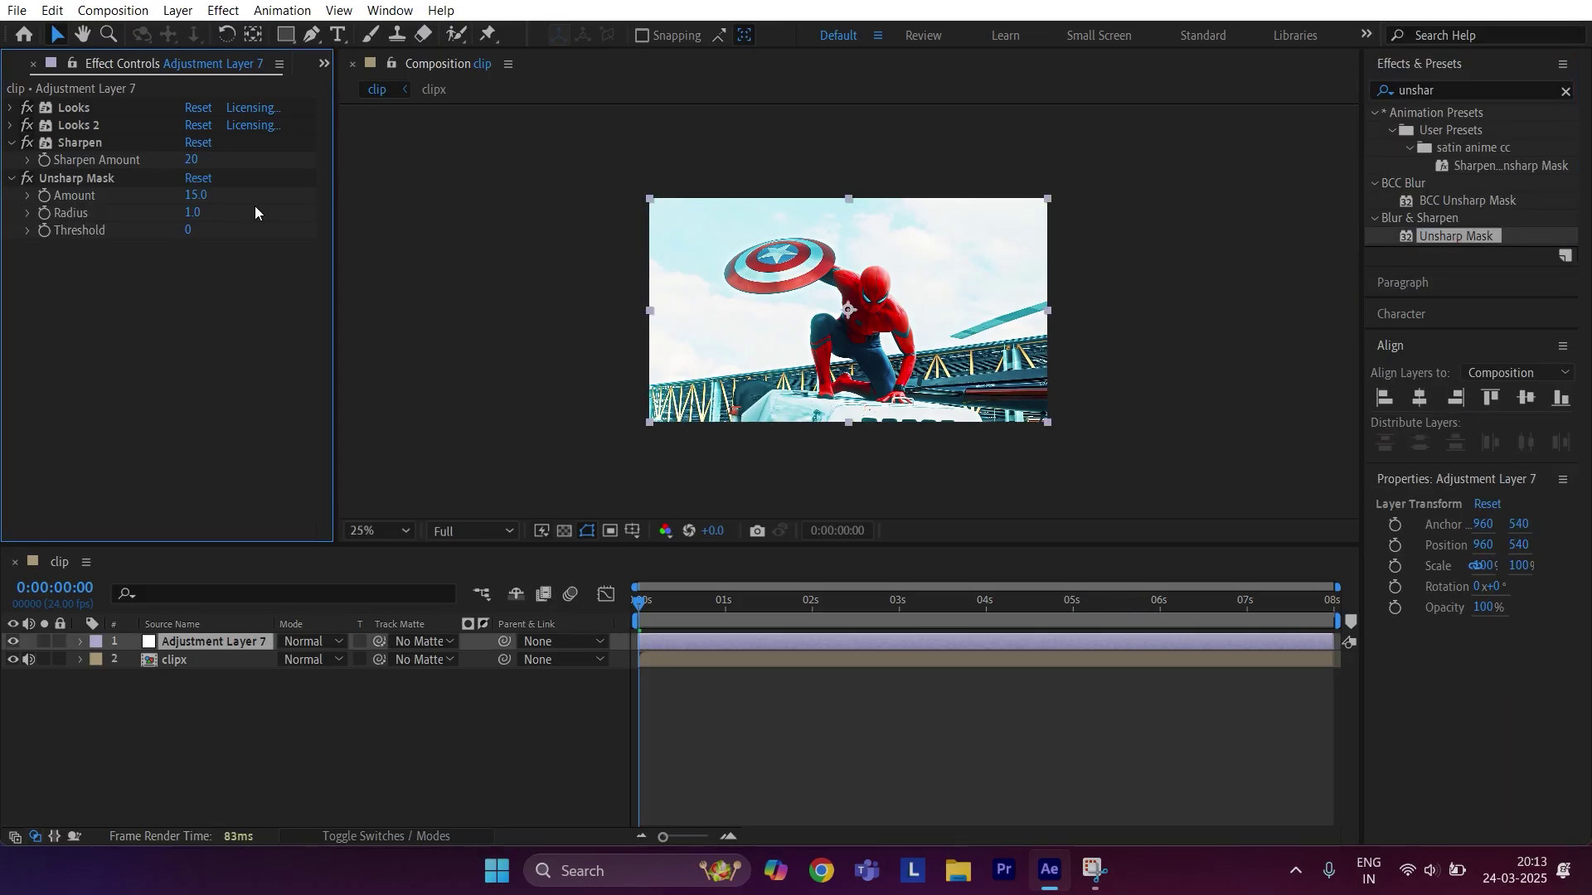
text(20)
key(Return)
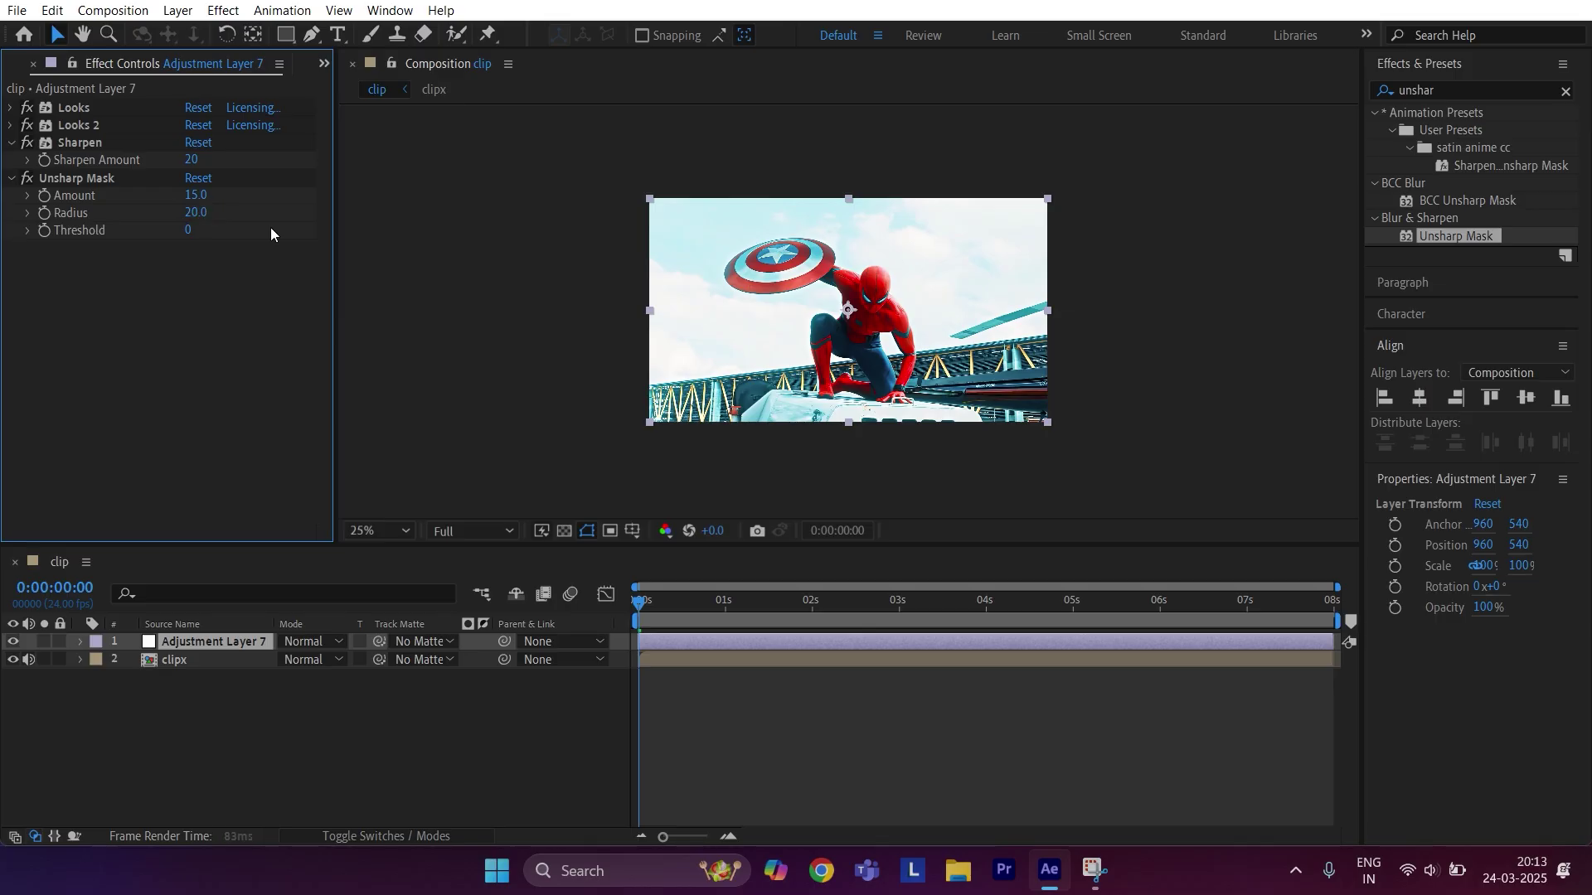